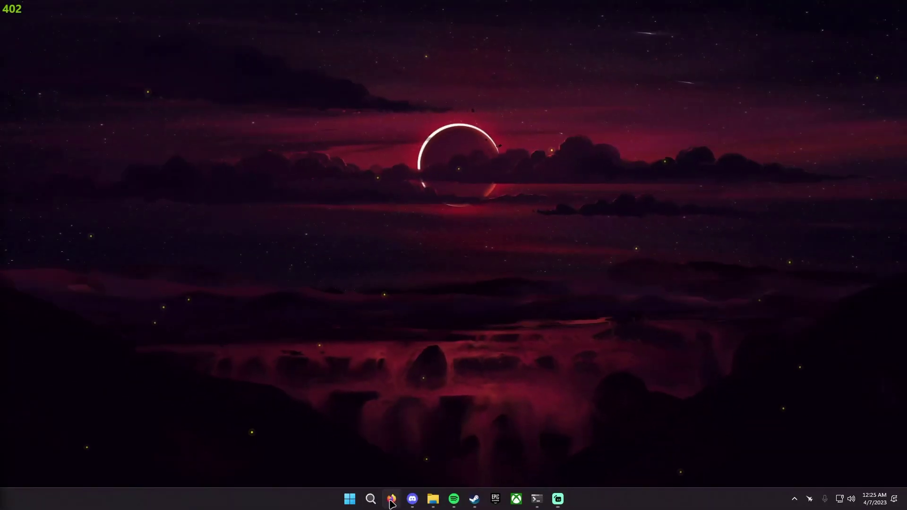
Step: In Firefox, search 'msi afterburner' and download MSIAfterburnerSetup.zip from MSI's official Afterburner page
click(392, 499)
text(msi a)
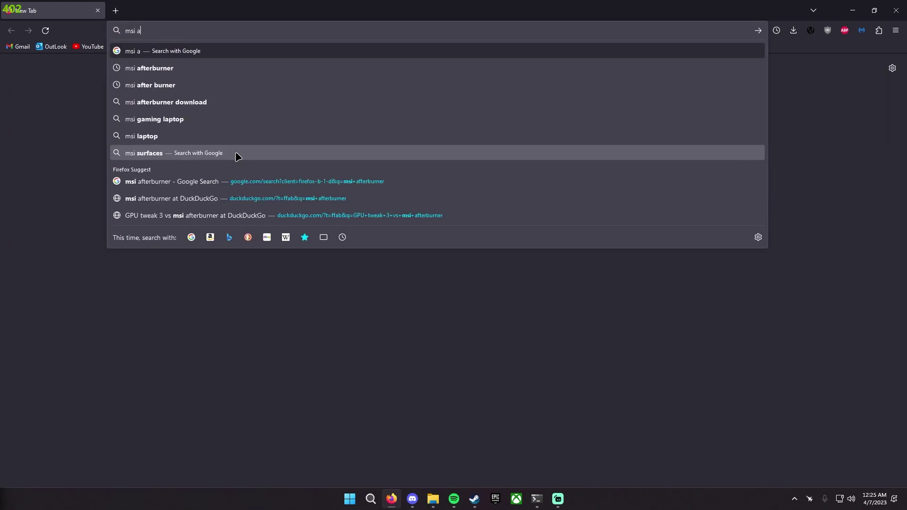
text(fterburner)
key(Return)
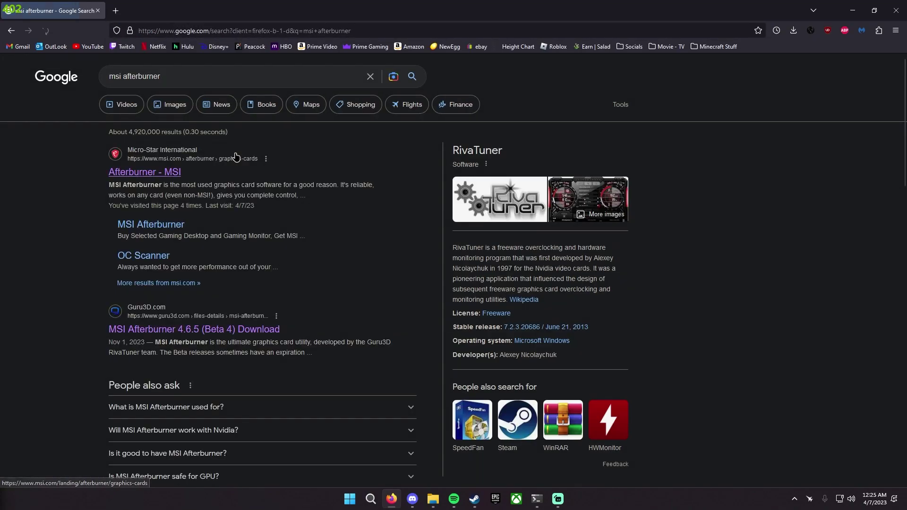
click(162, 176)
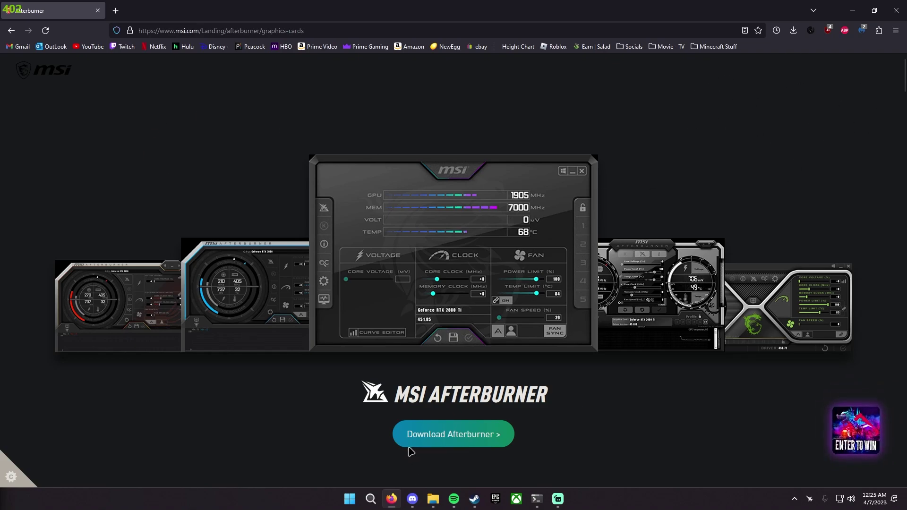
click(469, 446)
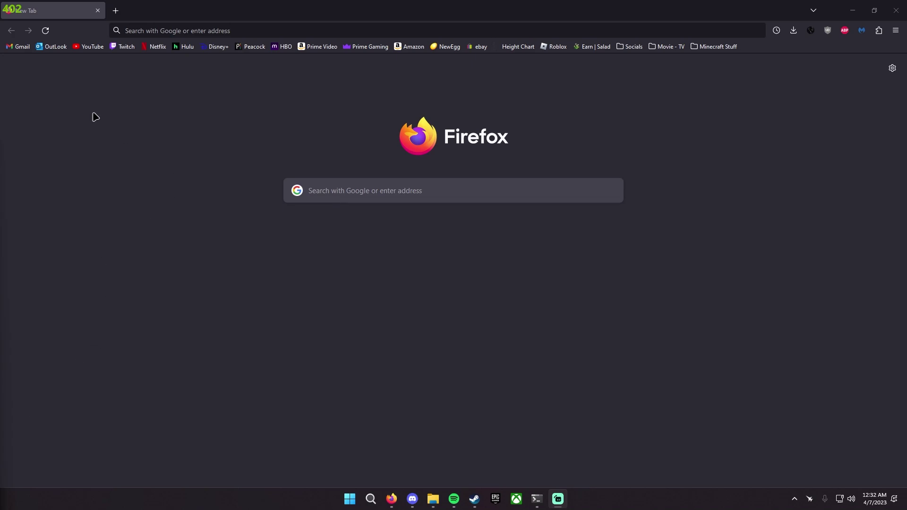
Step: Search 'hwinfo64' and download the hwi_742.exe installer from hwinfo.com via the Local (U.S.) server
click(146, 29)
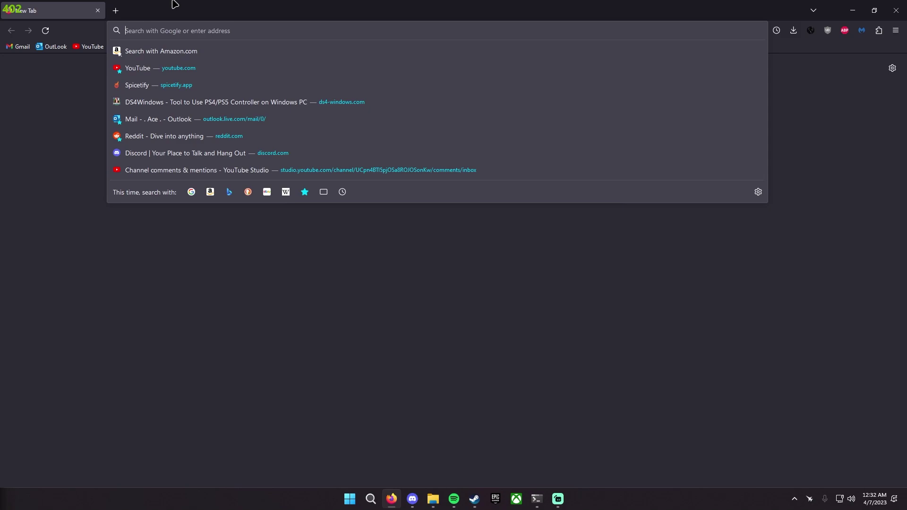
text(hwinfo)
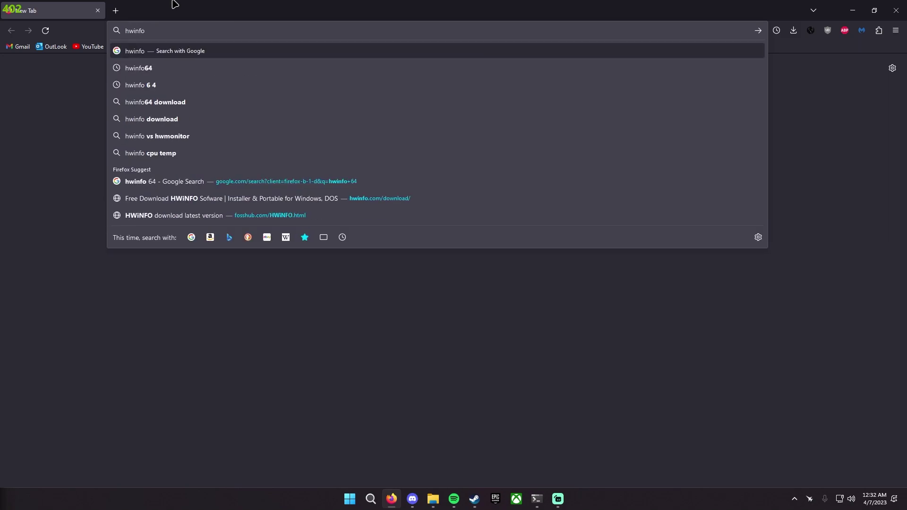
text(64)
key(Return)
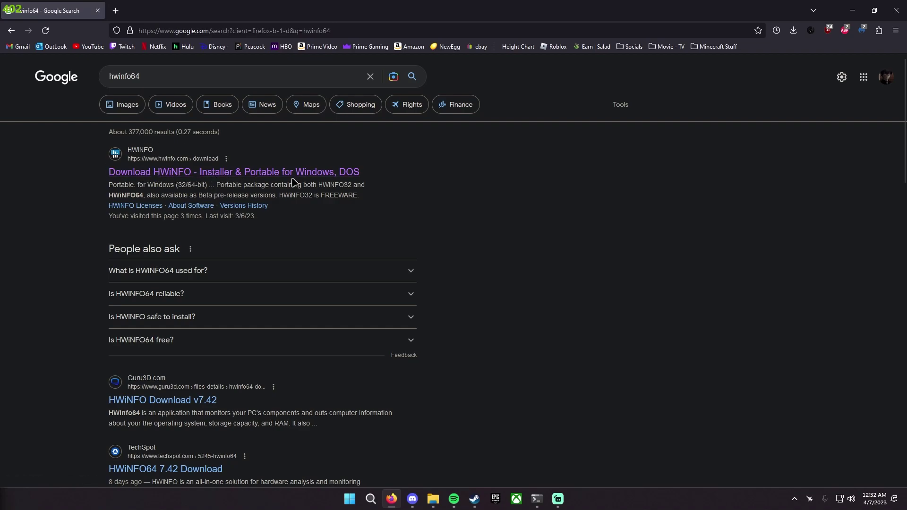
click(243, 172)
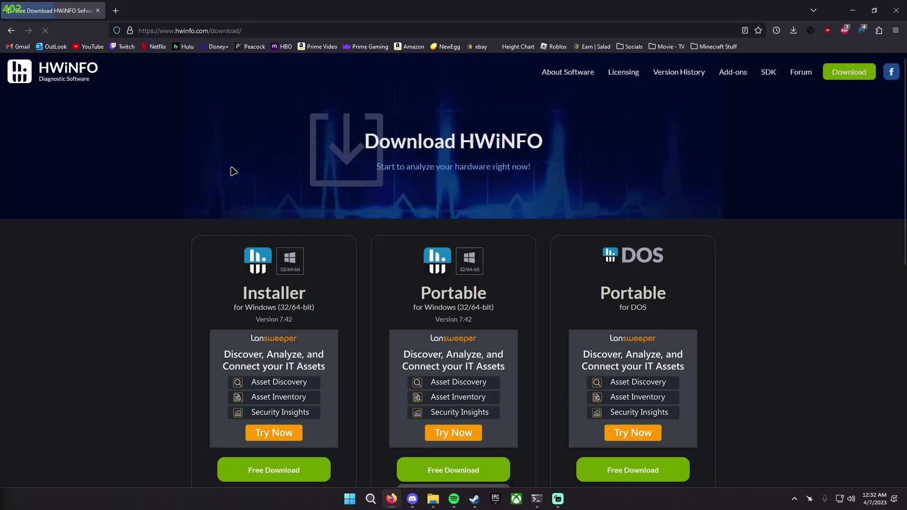
scroll(246, 264, down, 2)
mouse_move(290, 383)
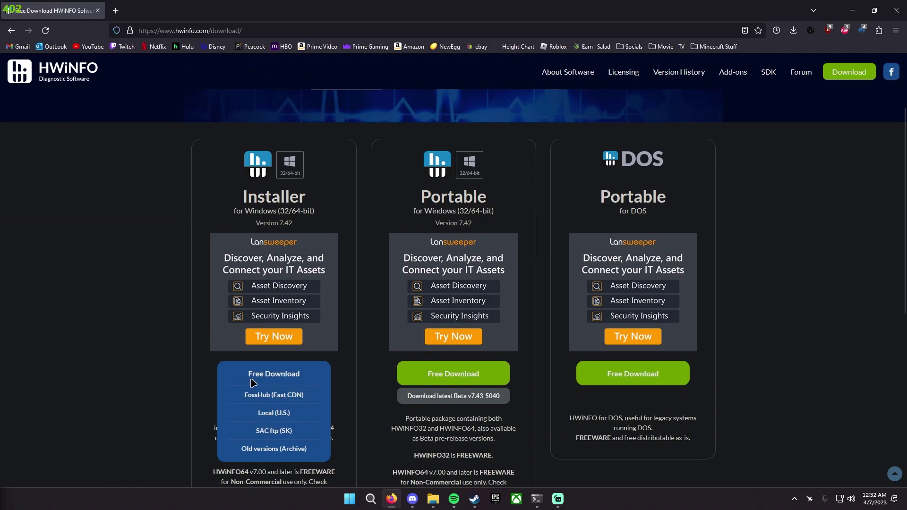
click(271, 414)
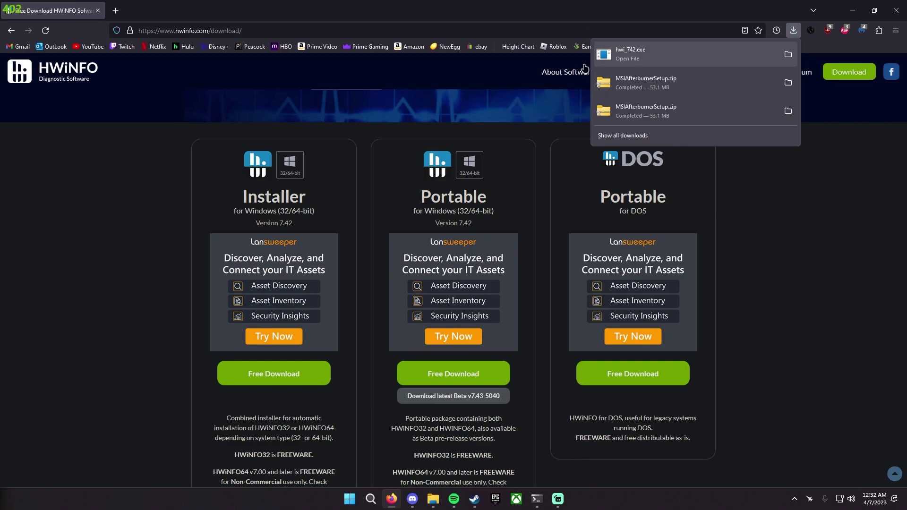
mouse_move(576, 80)
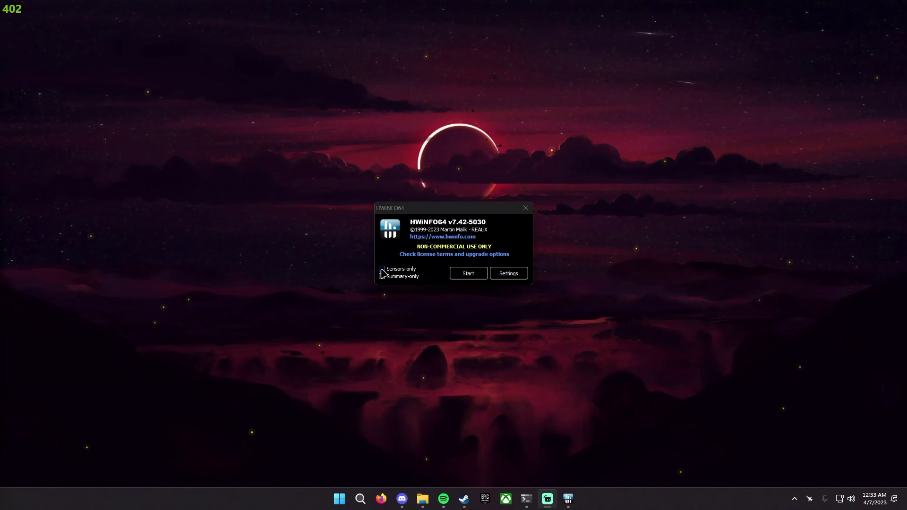
Step: Launch HWiNFO64 sensors with default options, dismiss the update notice, and widen it to two tables
click(468, 274)
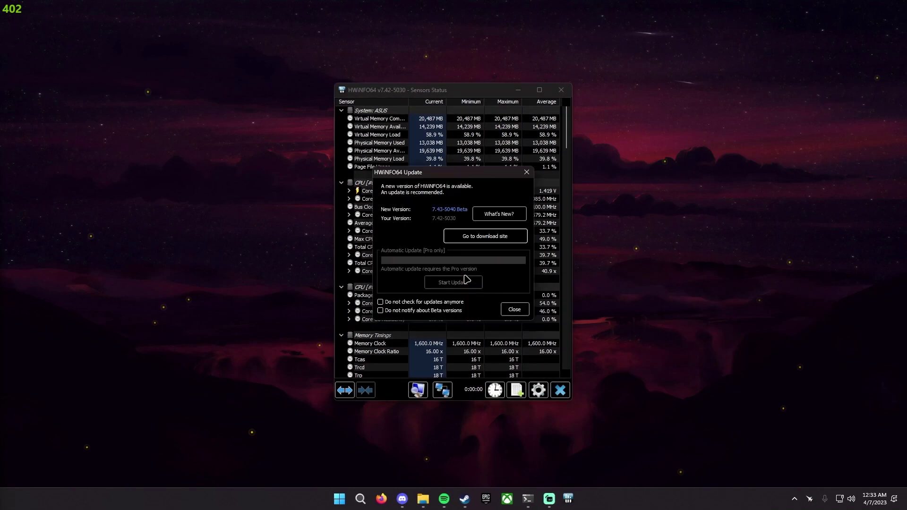
click(514, 308)
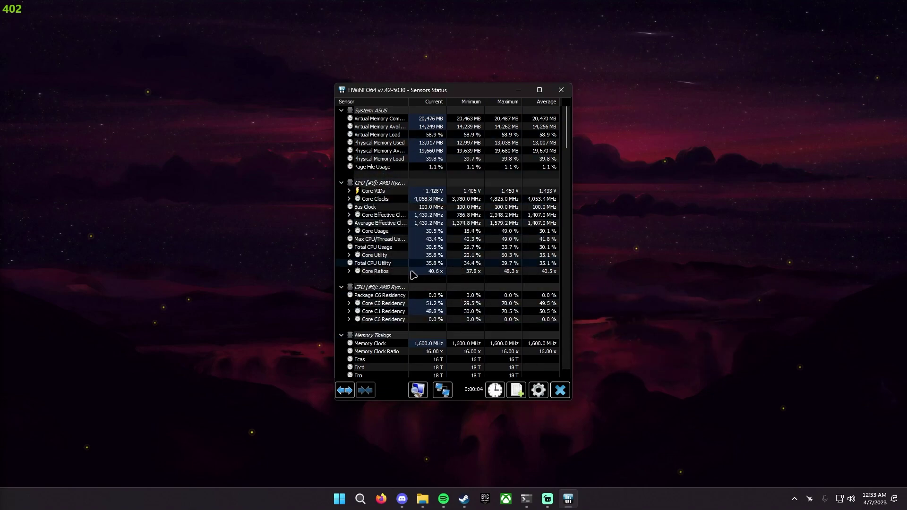
click(346, 393)
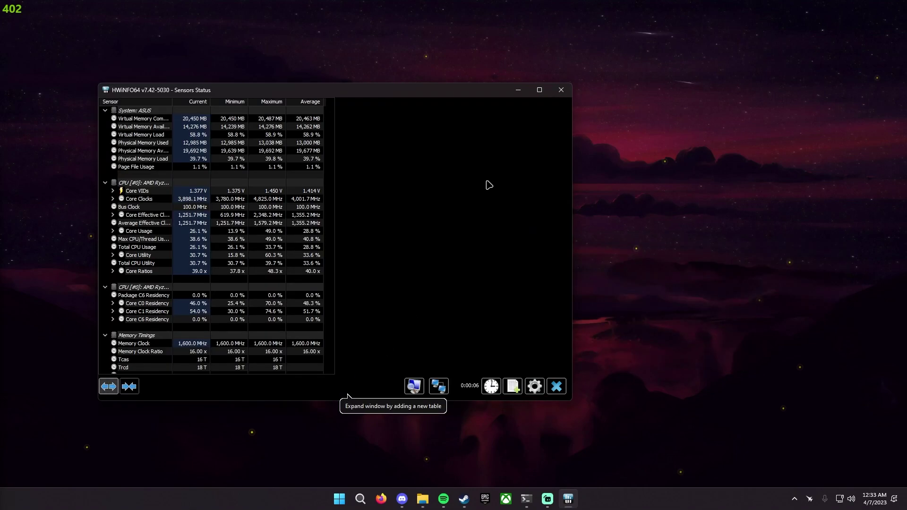
Step: Move the sensors window to the top-left and scroll down to the NVIDIA GPU readings
drag(367, 94, 273, 22)
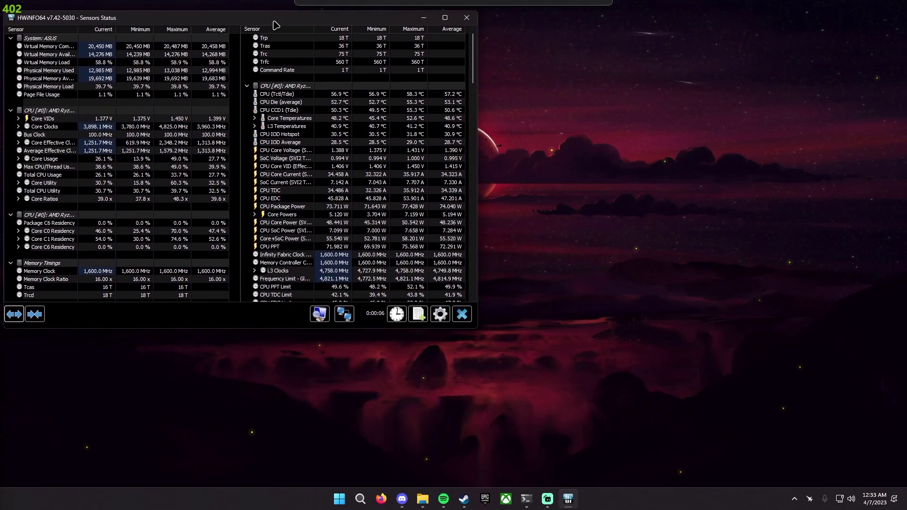
scroll(319, 222, down, 9)
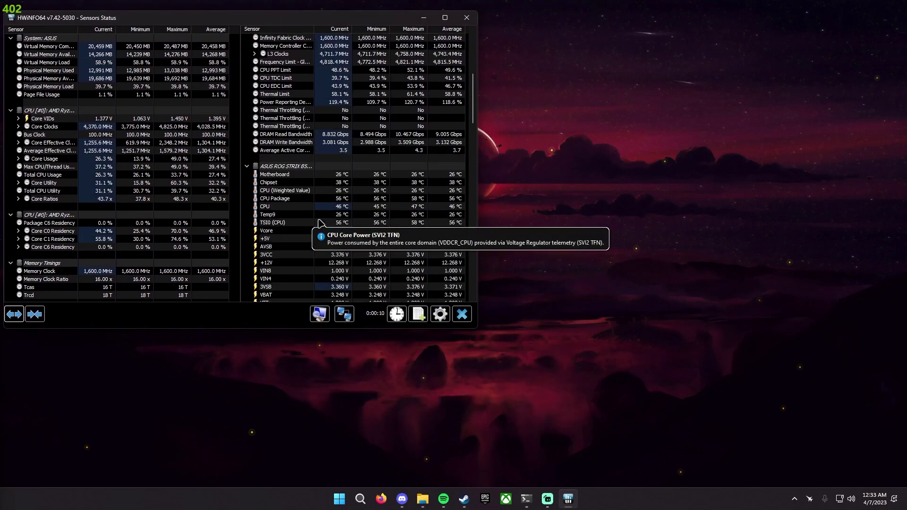
scroll(312, 217, down, 8)
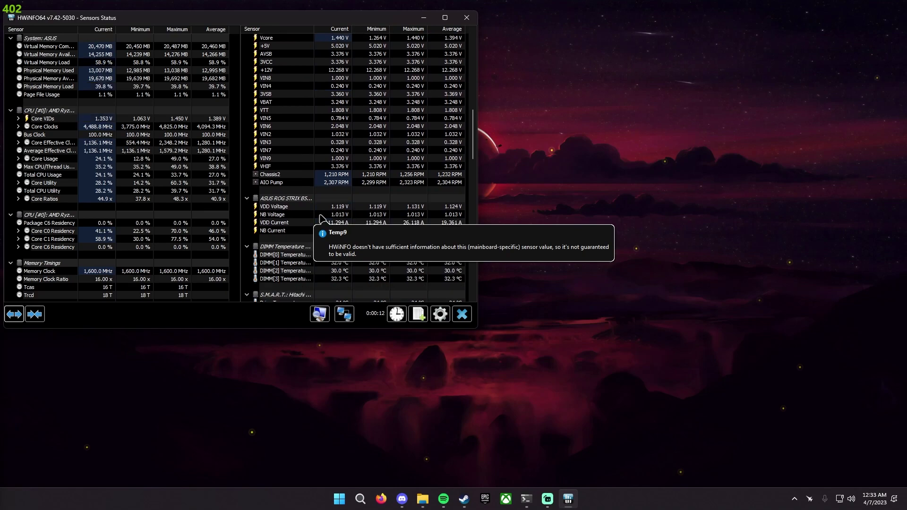
scroll(340, 236, down, 12)
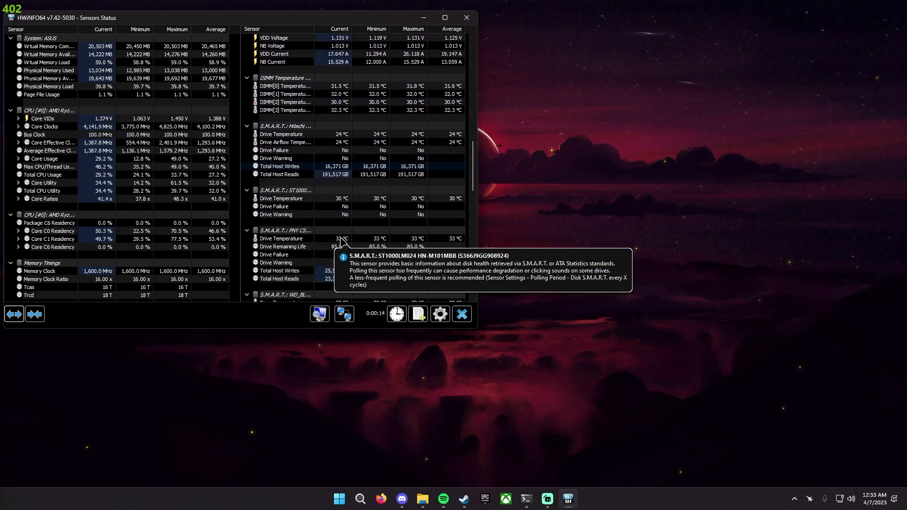
scroll(345, 241, down, 8)
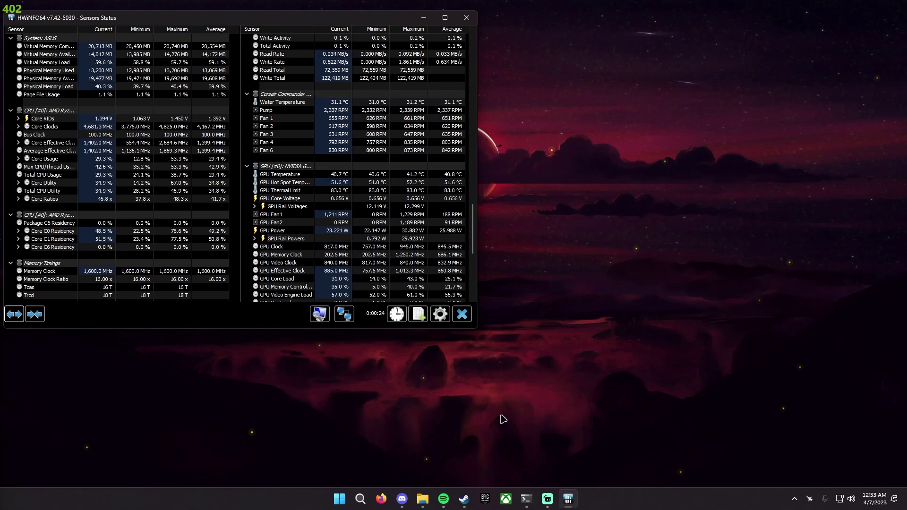
Step: Open Afterburner from the tray, move it to the right of HWiNFO64, and reset it to stock settings
click(810, 499)
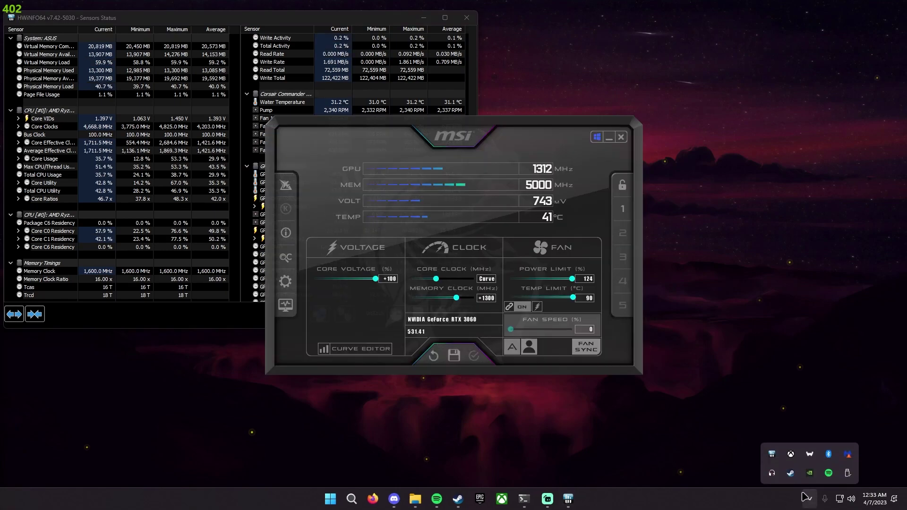
drag(492, 120, 712, 51)
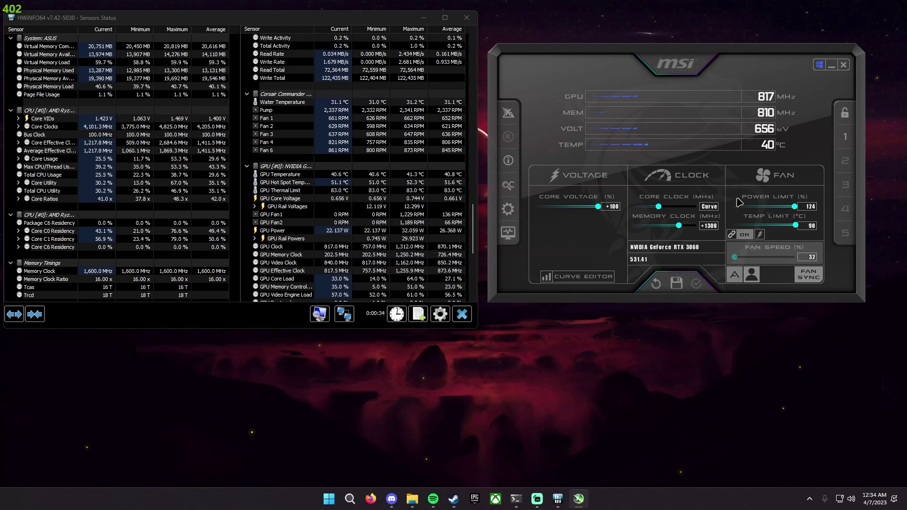
click(656, 286)
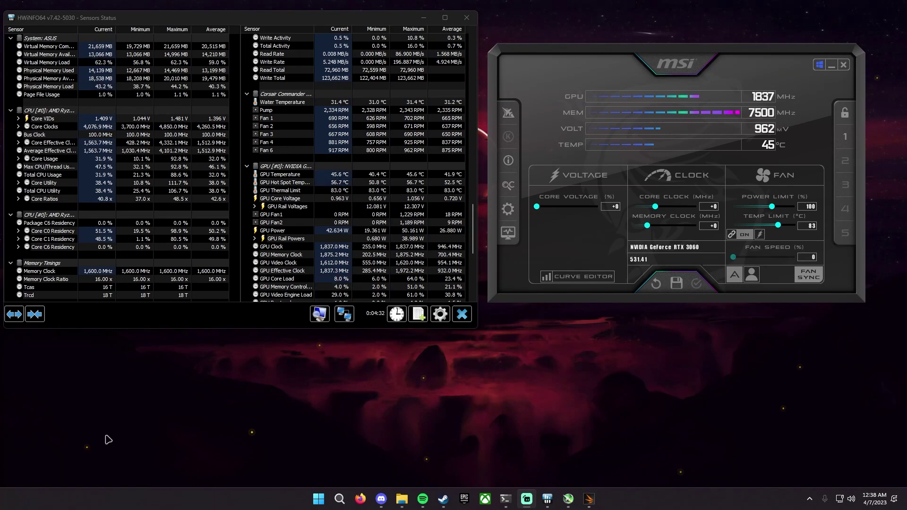
Step: Minimize 3DMark so the Afterburner tuning panel with stock RTX 3060 settings is visible
click(589, 499)
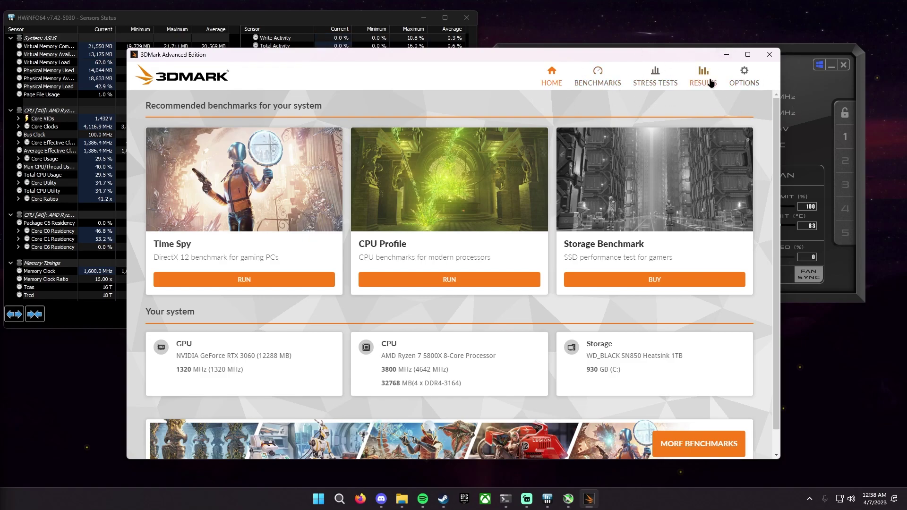
click(726, 55)
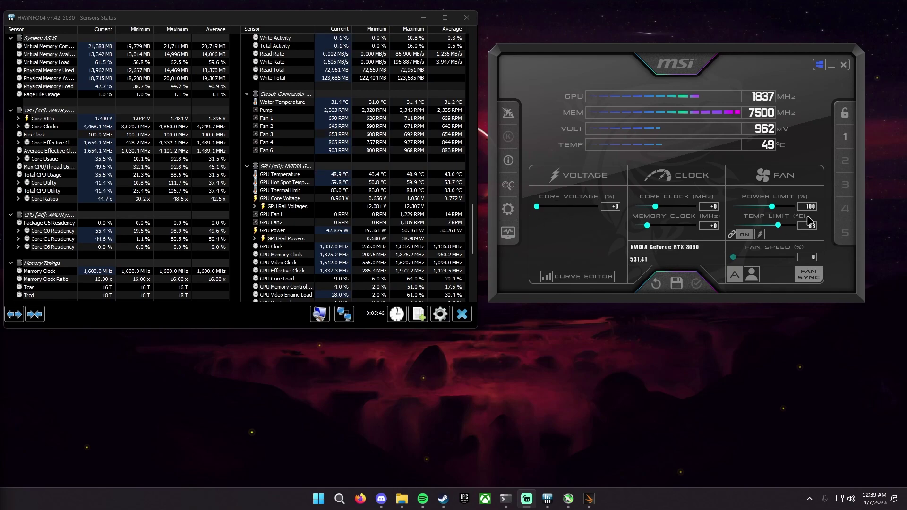
click(510, 211)
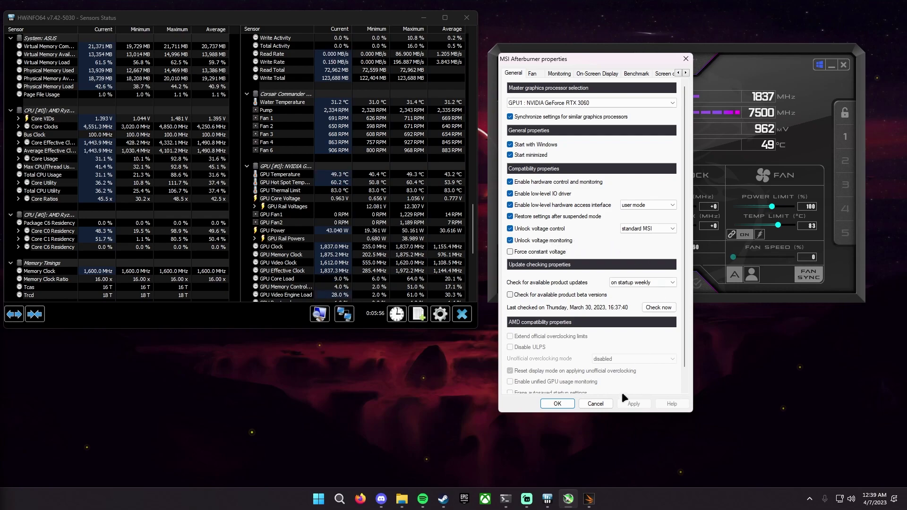
click(559, 403)
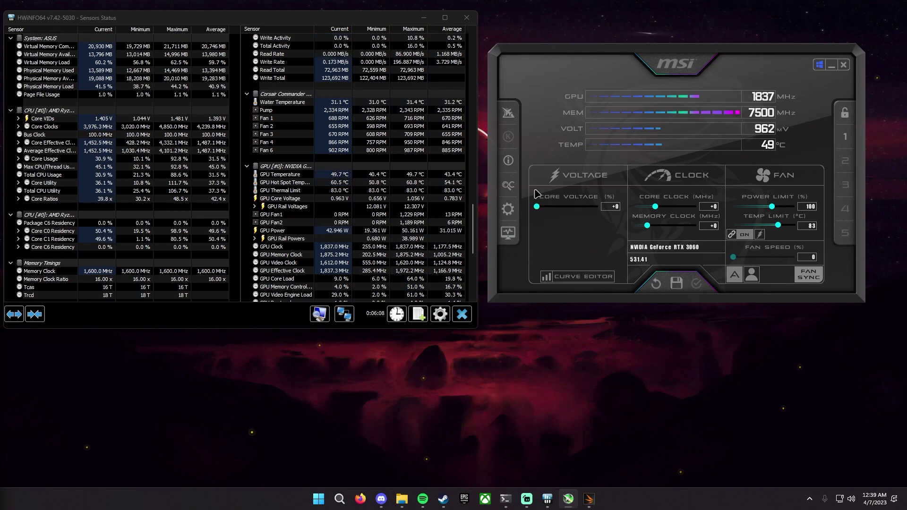
Step: Set core voltage to +100 and power limit to 124%, then apply the changes
click(537, 207)
drag(537, 207, 599, 207)
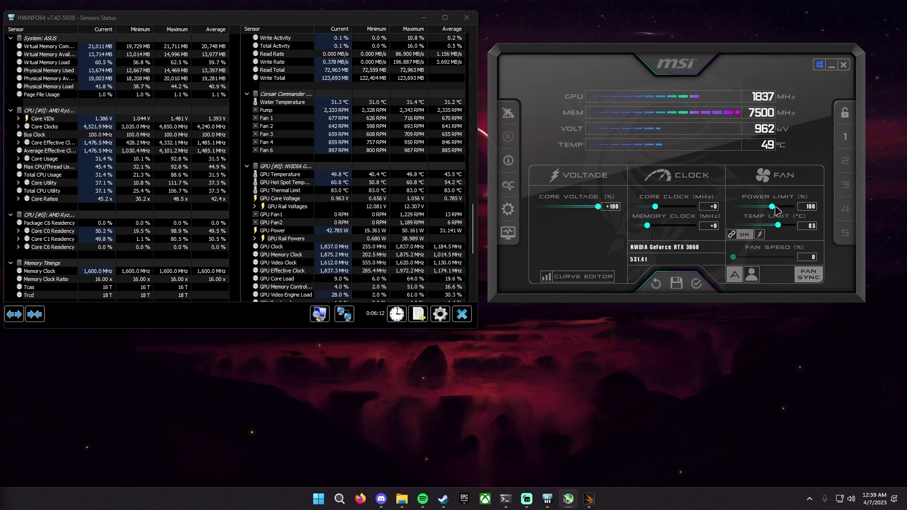
drag(775, 208, 796, 207)
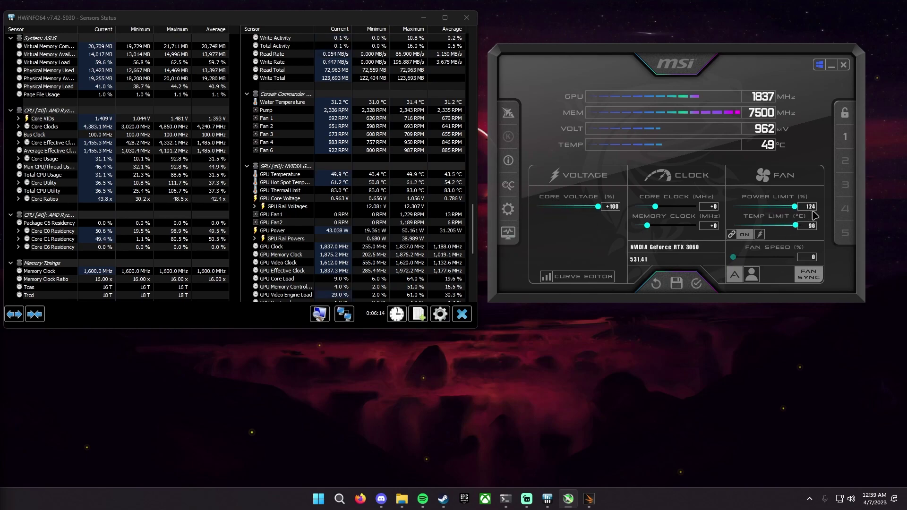
click(696, 287)
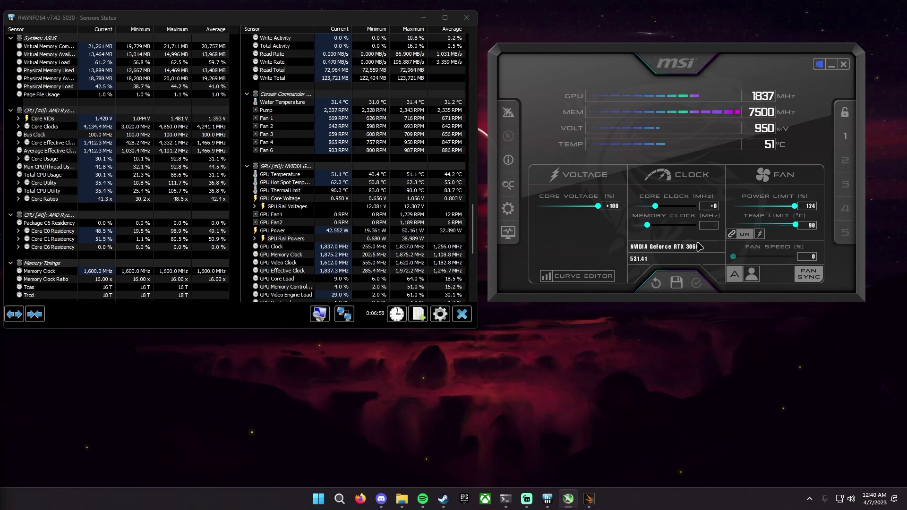
Step: Enter a +500 MHz memory clock offset after briefly trying +250, then bring 3DMark forward
text(250)
key(Return)
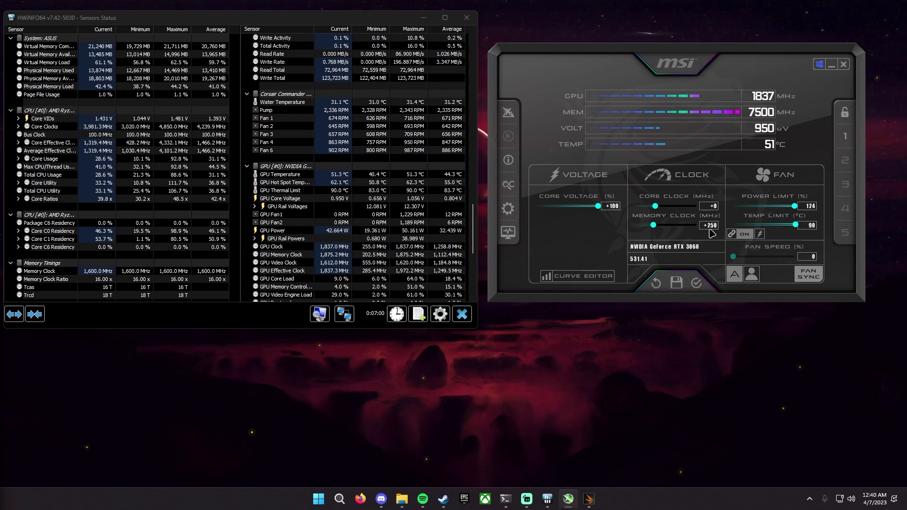
click(713, 226)
text(500)
key(Return)
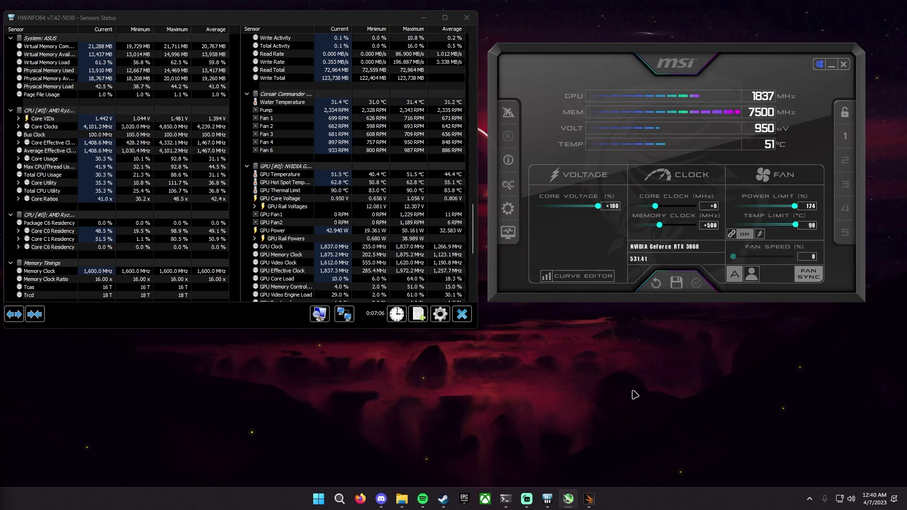
click(590, 500)
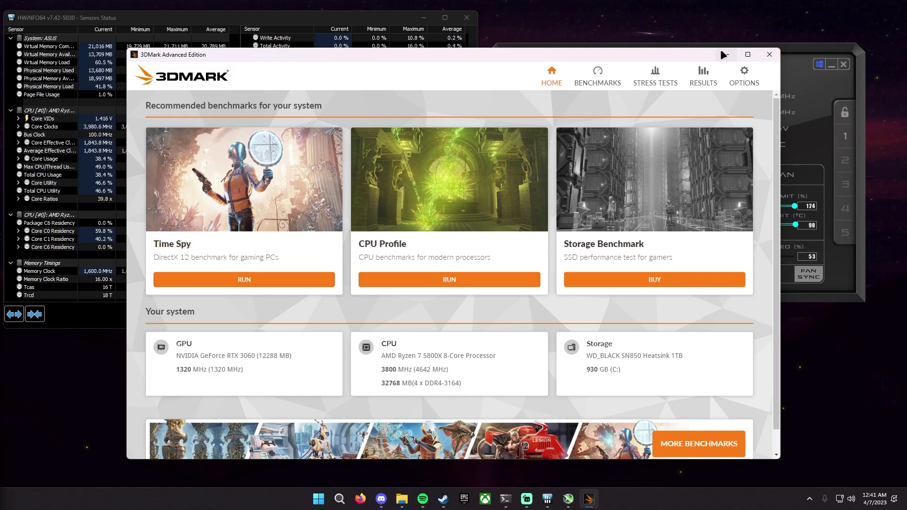
Step: Minimize 3DMark, restore it, and minimize it again to reveal Afterburner's +500 memory panel
click(770, 55)
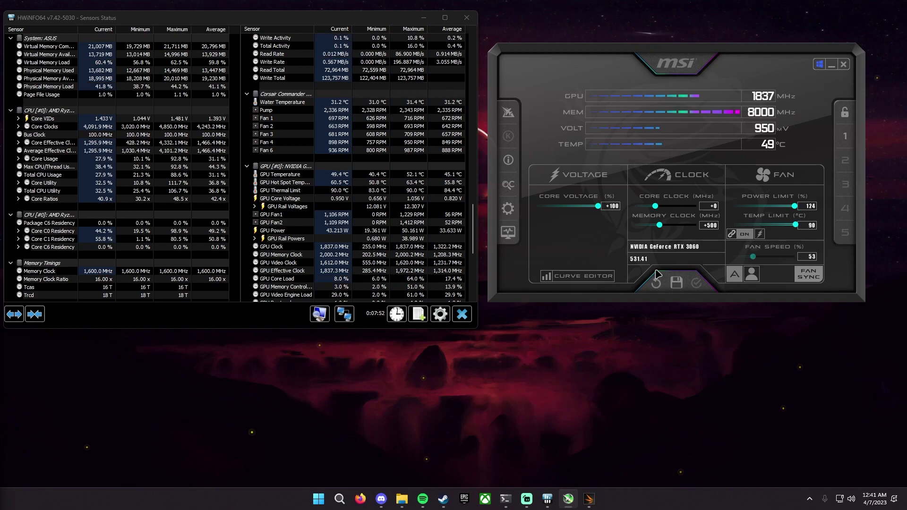
click(589, 500)
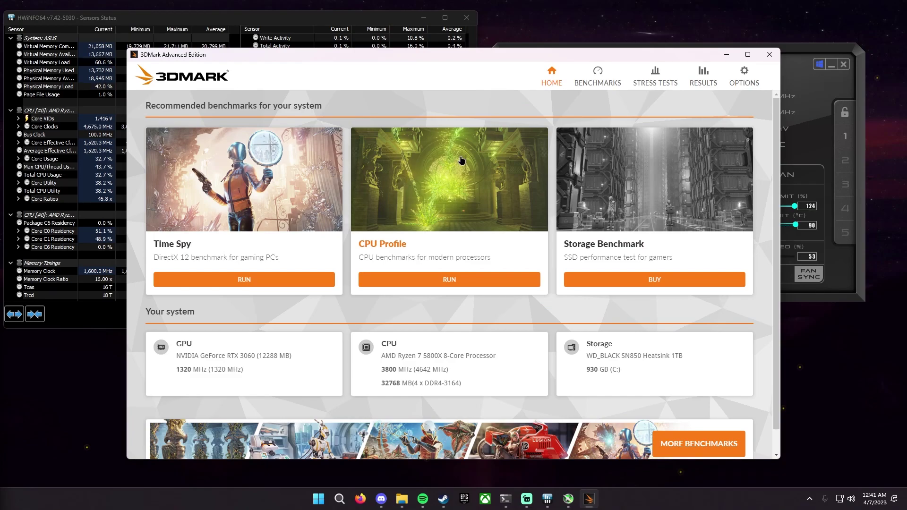
click(726, 55)
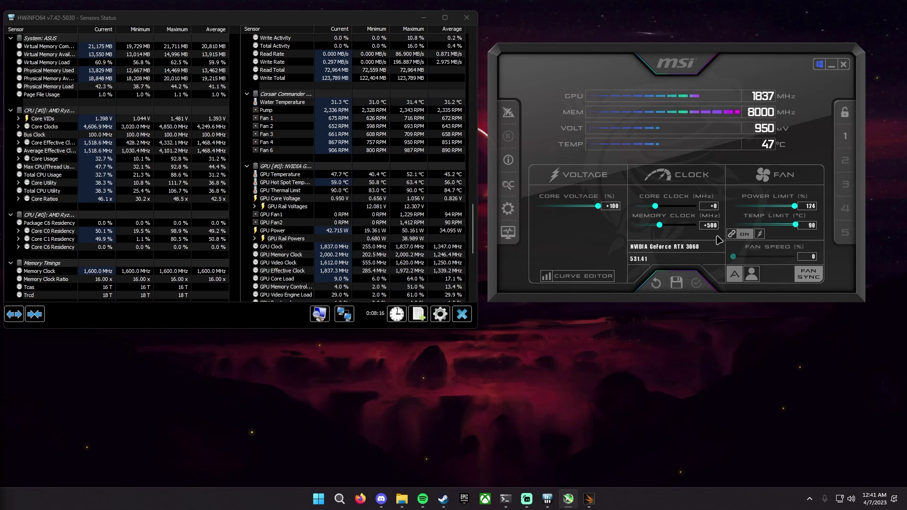
Step: Try +550 and +575 memory offsets, then commit +1300 MHz, bringing memory to 8800 MHz
click(717, 226)
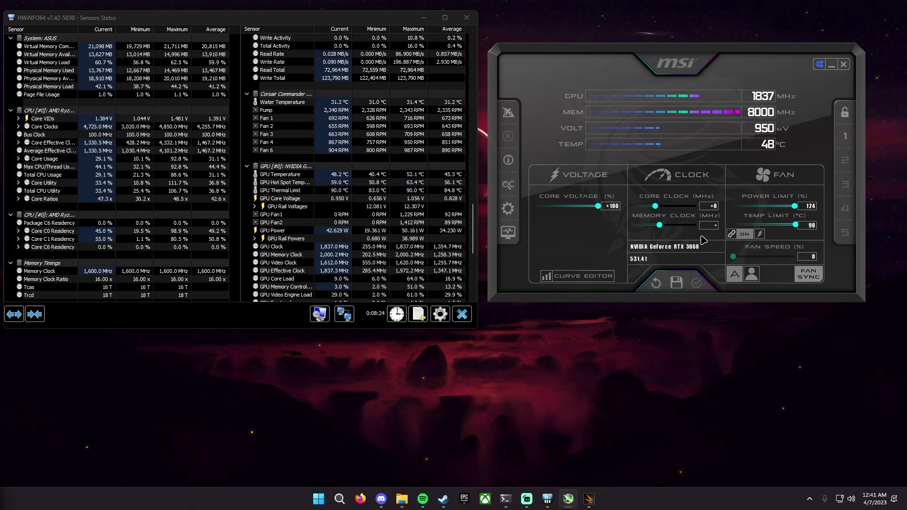
text(550)
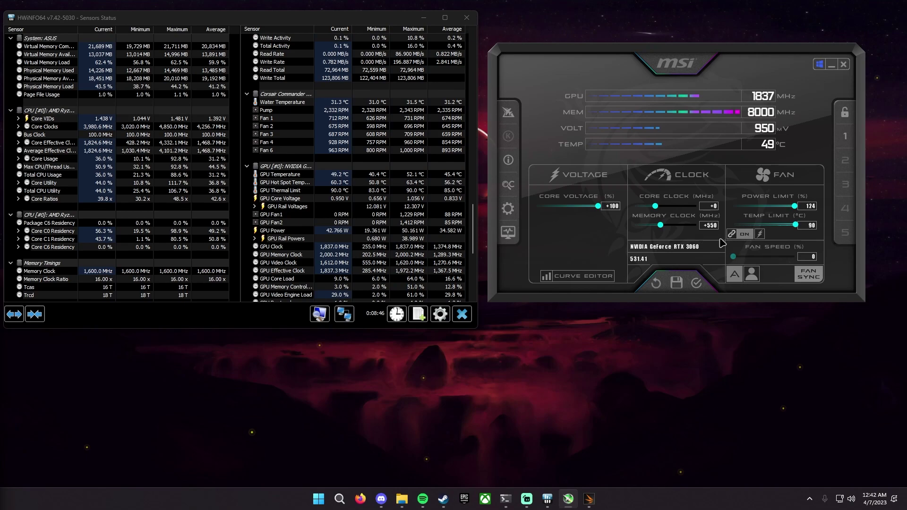
click(712, 226)
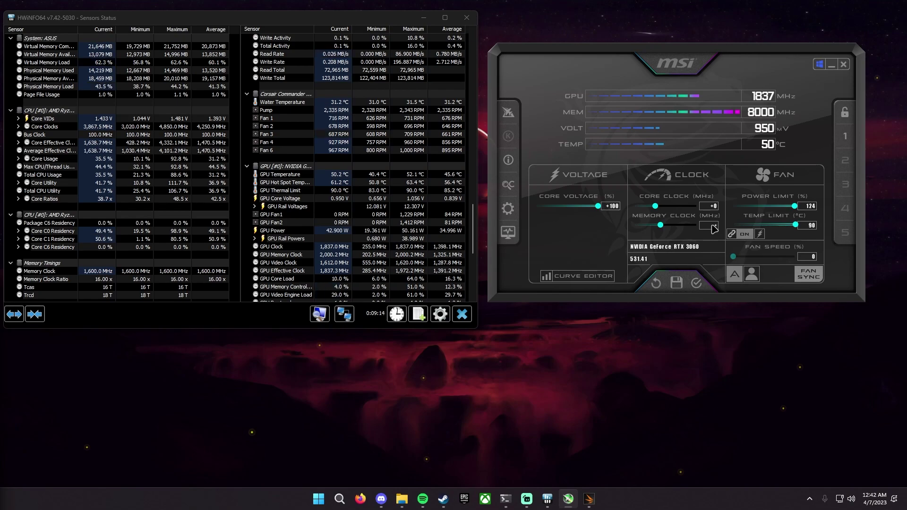
text(575)
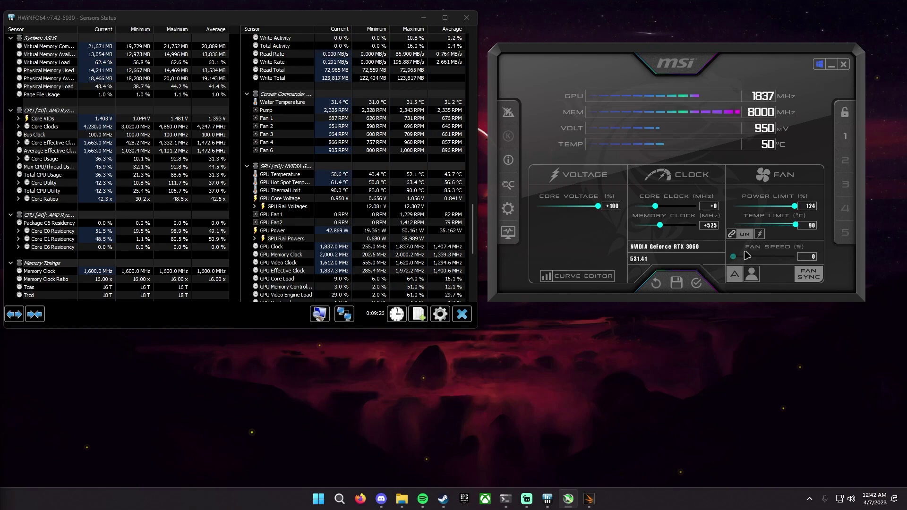
click(714, 226)
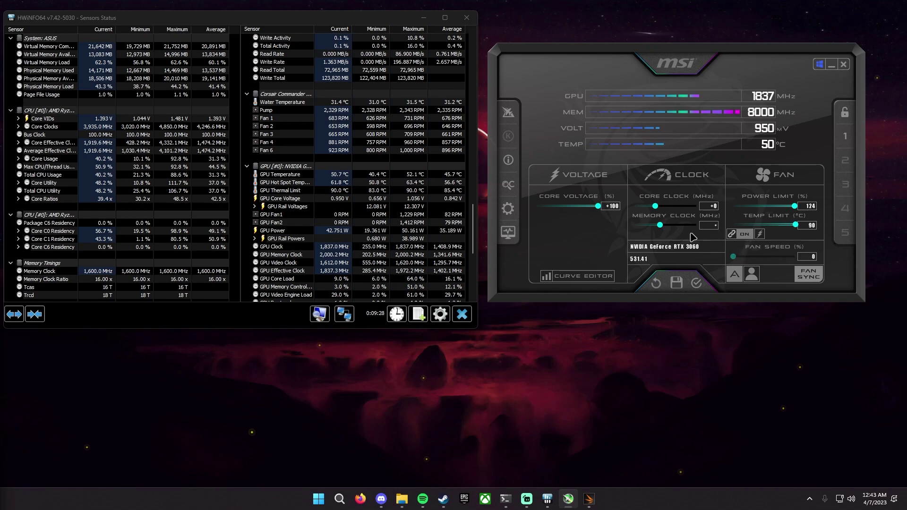
text(1300)
key(Return)
Step: Apply the +1300 memory overclock and set the core clock offset to +50 MHz
click(696, 283)
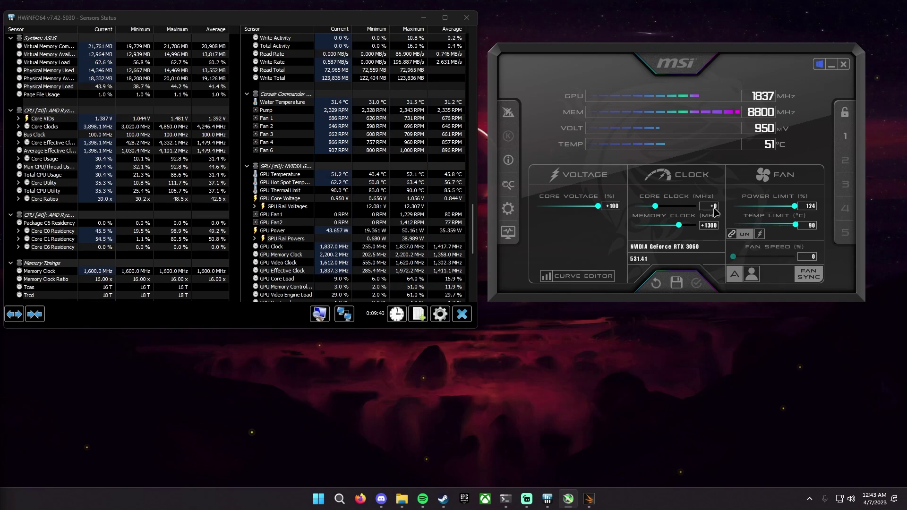
mouse_move(656, 206)
mouse_down()
mouse_move(673, 208)
mouse_move(659, 219)
mouse_up()
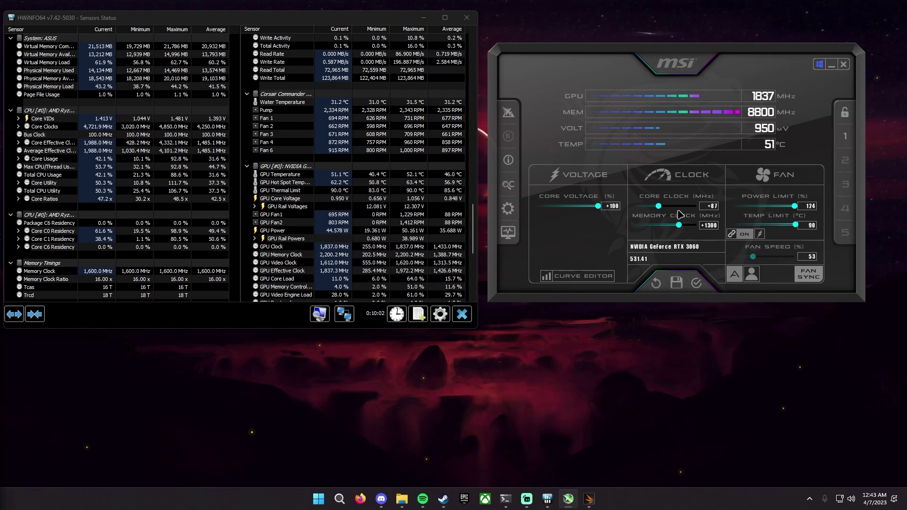
drag(659, 206, 672, 212)
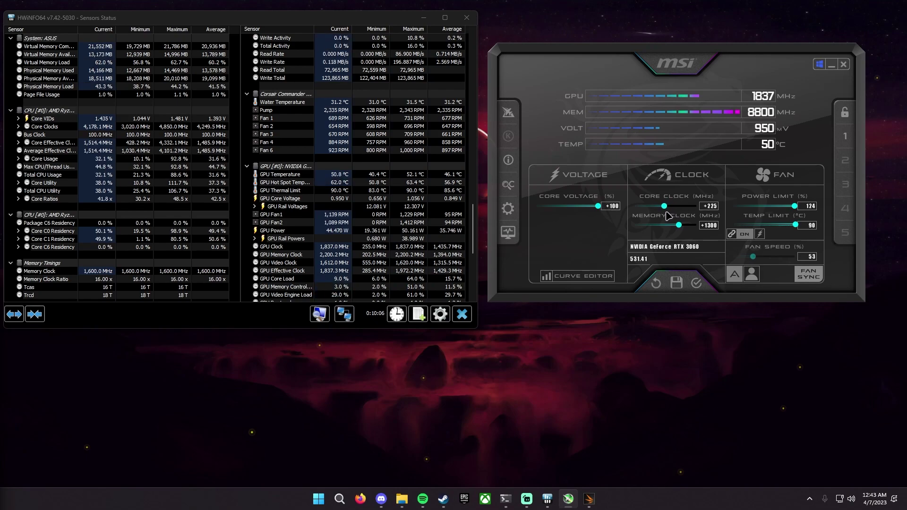
click(708, 206)
text(50)
key(Return)
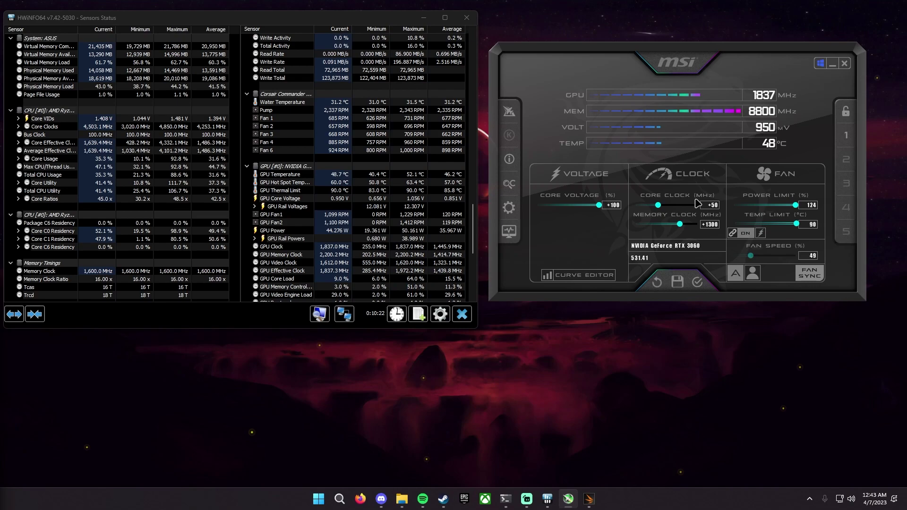
Step: Clear the Core Clock box and enter a +75 MHz core offset
click(712, 207)
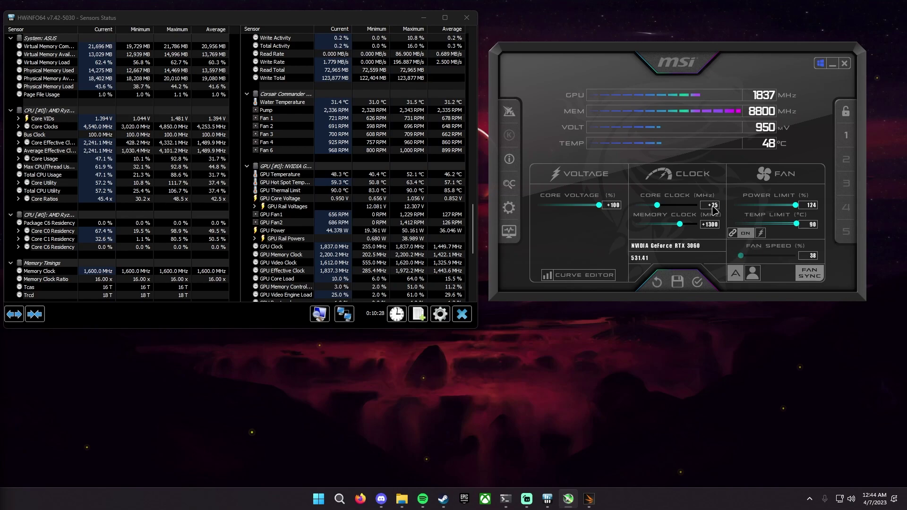
key(BackSpace)
key(BackSpace)
key(BackSpace)
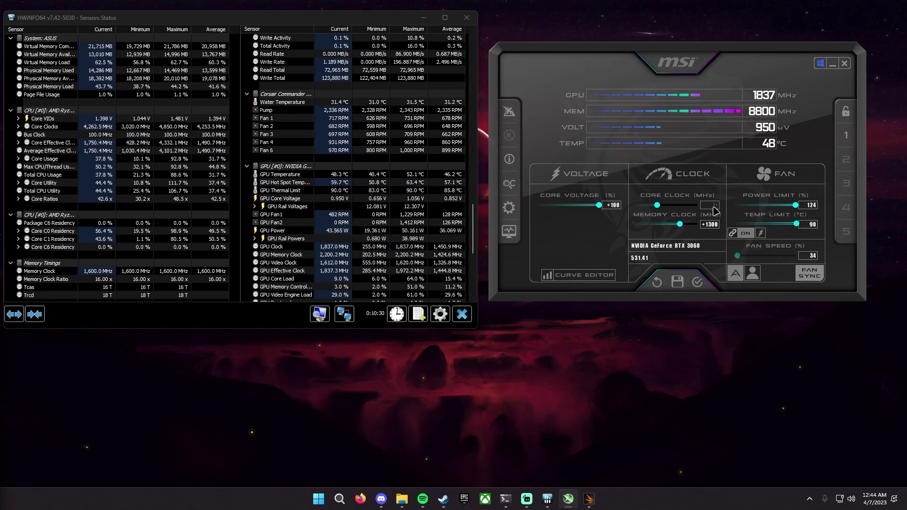
text(75)
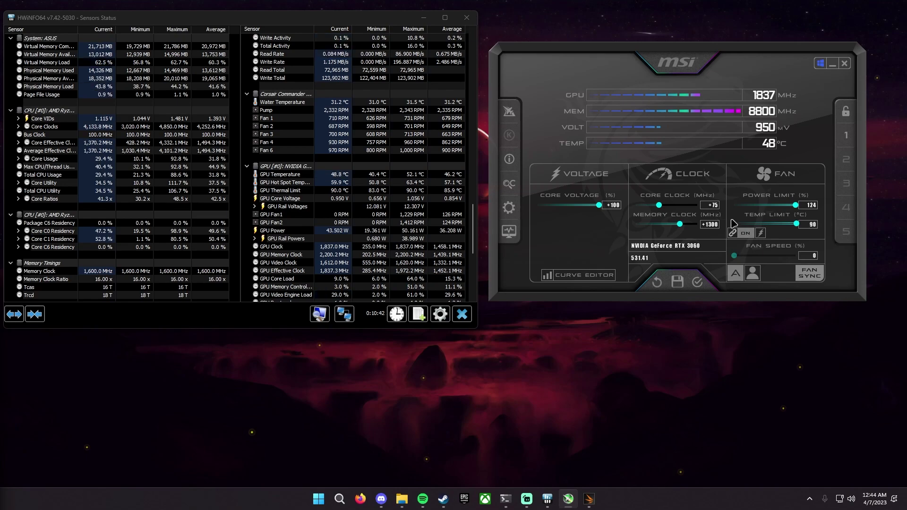
Step: In the curve editor, raise the 1100 mV point by about +83 MHz, to roughly 2100 MHz
click(594, 279)
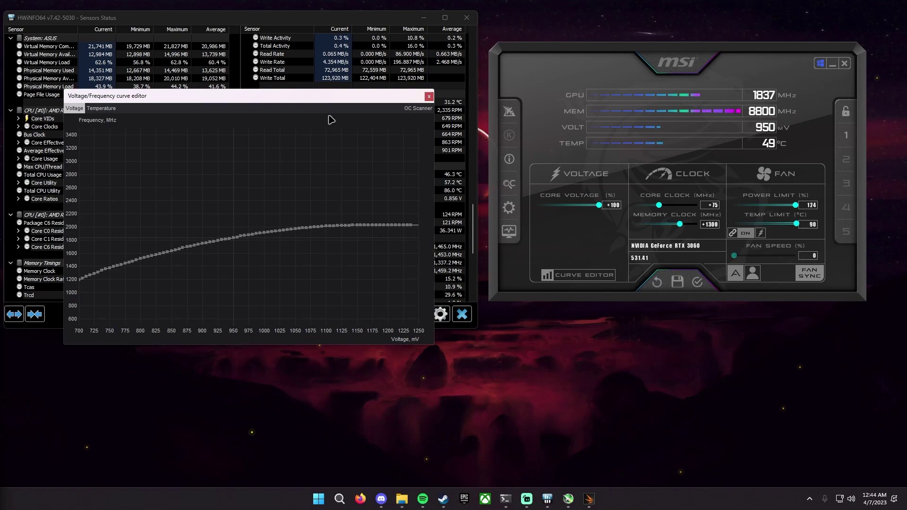
drag(302, 98, 730, 55)
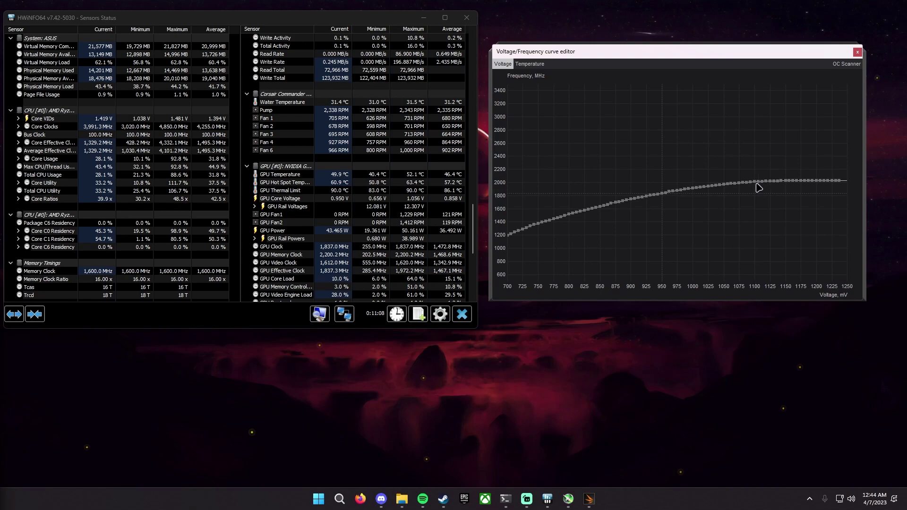
mouse_move(755, 184)
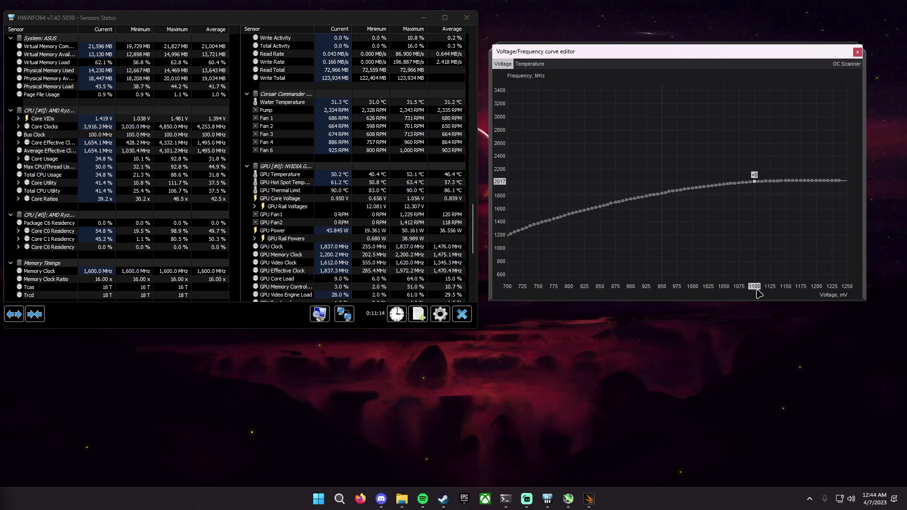
key(Up)
key(Up)
key(Up)
key(Up)
key(Up)
key(Up)
key(Up)
key(Up)
key(Up)
key(Up)
key(Up)
key(Up)
key(Up)
key(Up)
key(Up)
key(Up)
key(Up)
key(Up)
key(Up)
key(Up)
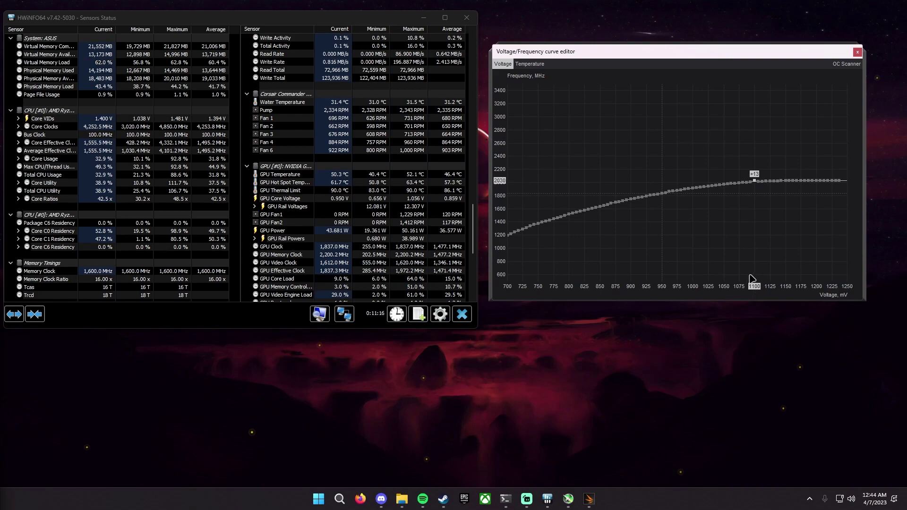
key(Up)
key(Up)
key(Up)
key(Up)
key(Up)
key(Up)
key(Up)
key(Up)
key(Up)
key(Up)
key(Up)
key(Up)
key(Up)
key(Up)
key(Up)
key(Up)
key(Up)
key(Up)
key(Up)
key(Up)
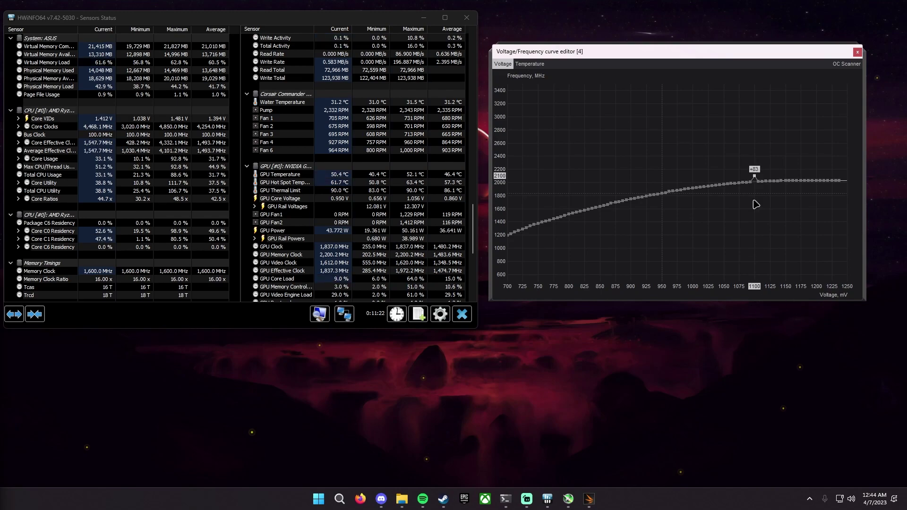
drag(668, 62, 246, 83)
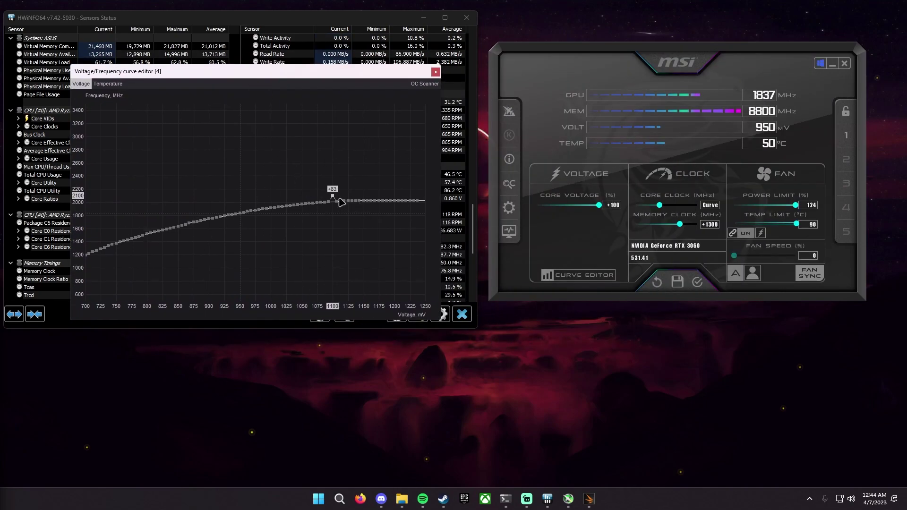
Step: Apply the edited voltage/frequency curve and close the curve editor window
click(693, 286)
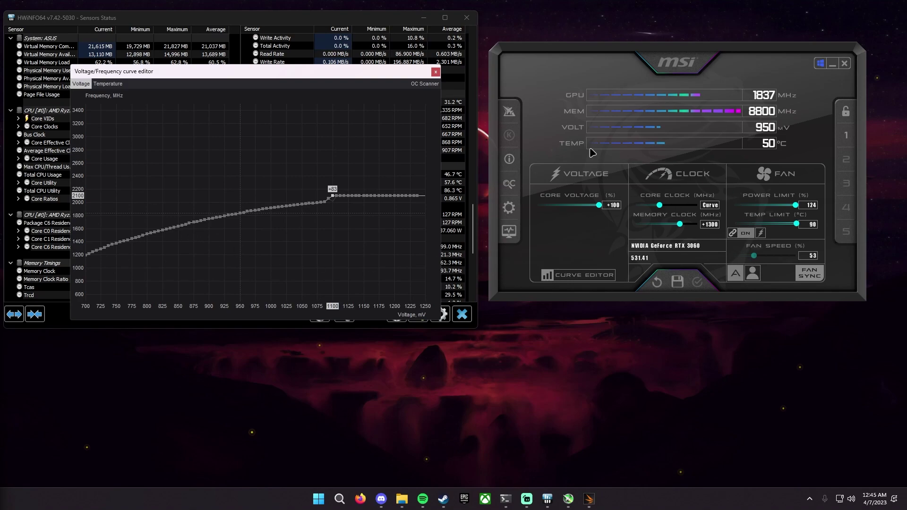
click(436, 71)
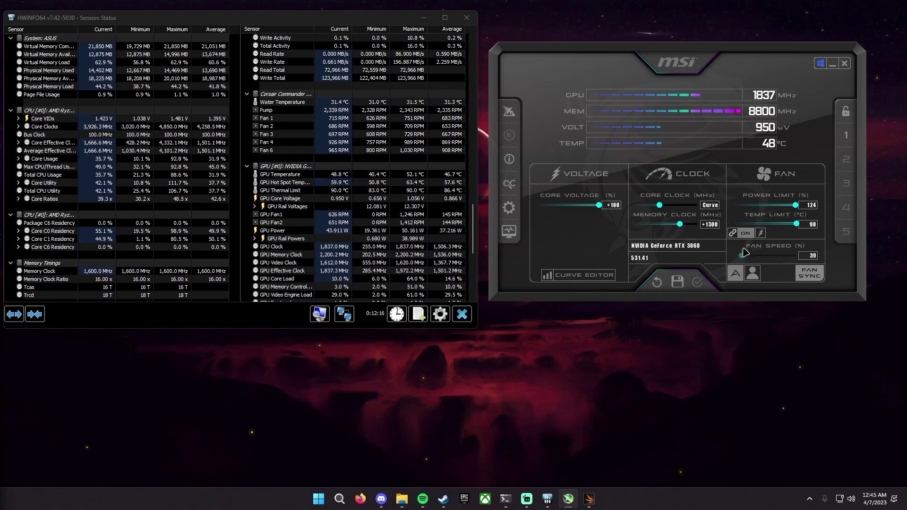
Step: Enable user-defined software fan control with a curve holding 30% at 38 °C, reaching 100% near 65 °C
click(515, 206)
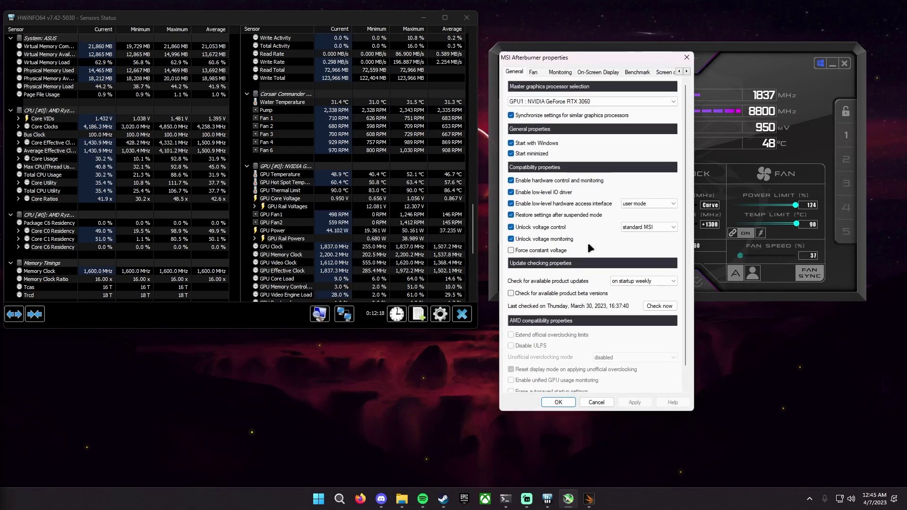
click(534, 73)
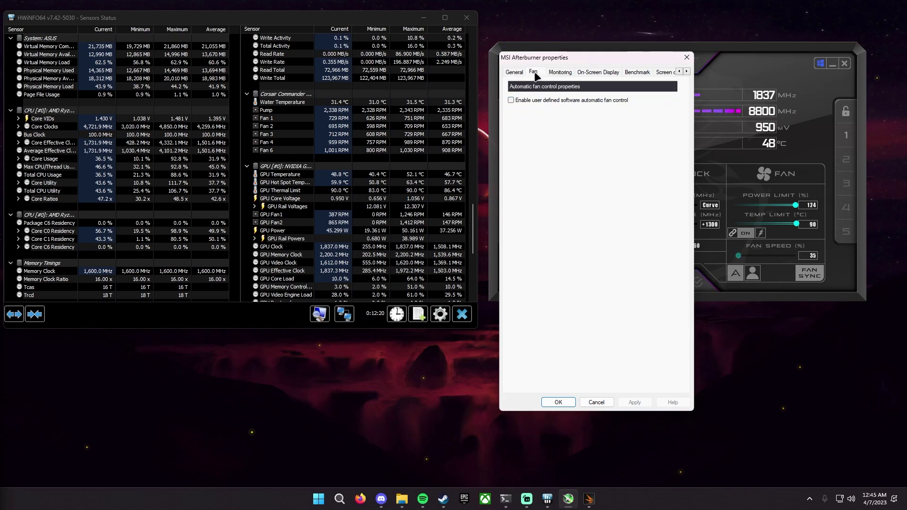
click(512, 100)
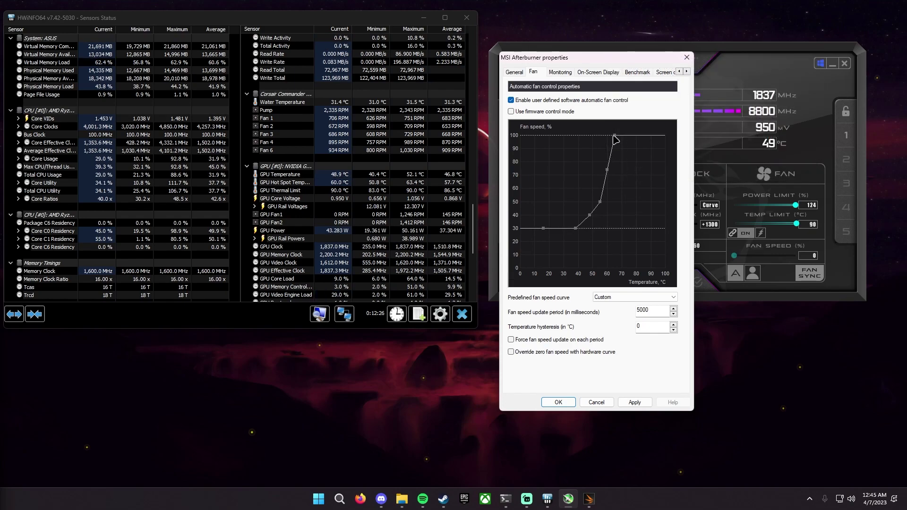
drag(613, 136, 616, 135)
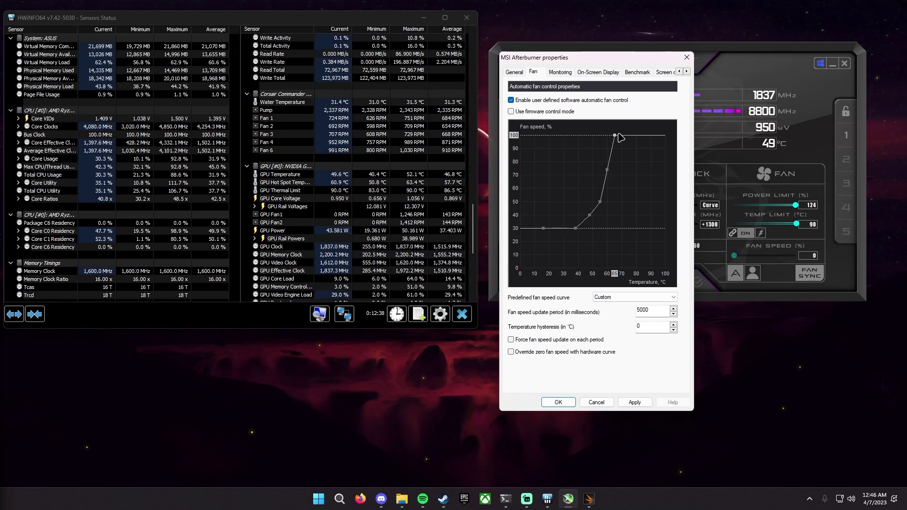
click(576, 229)
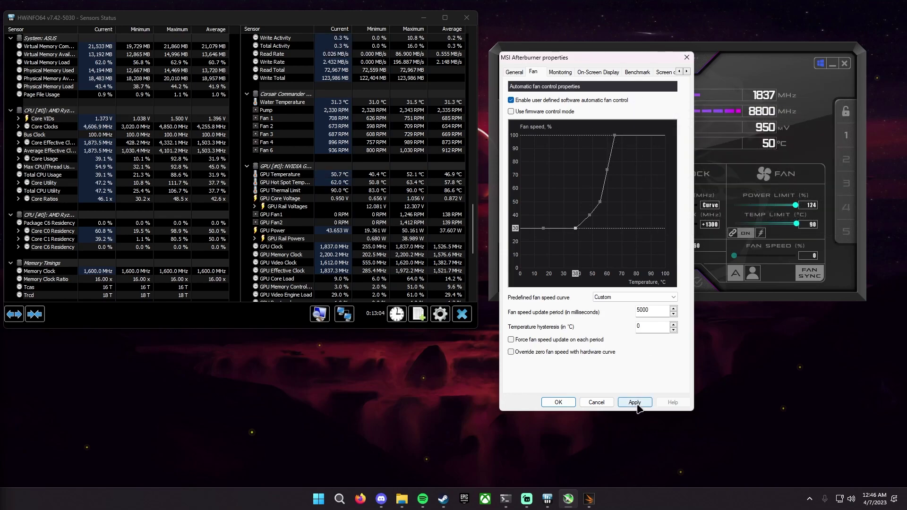
Step: Confirm the fan settings, reopen properties to verify Start with Windows and Start minimized, and check the tray
click(558, 402)
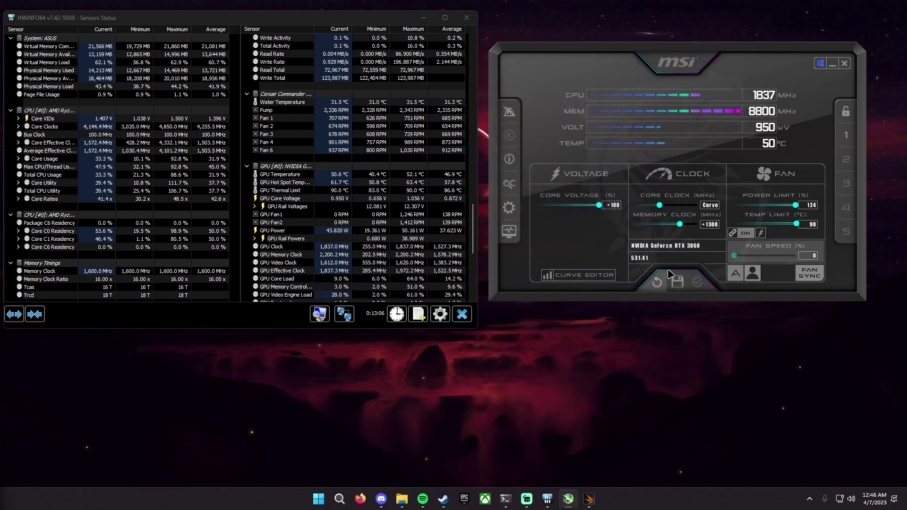
click(509, 208)
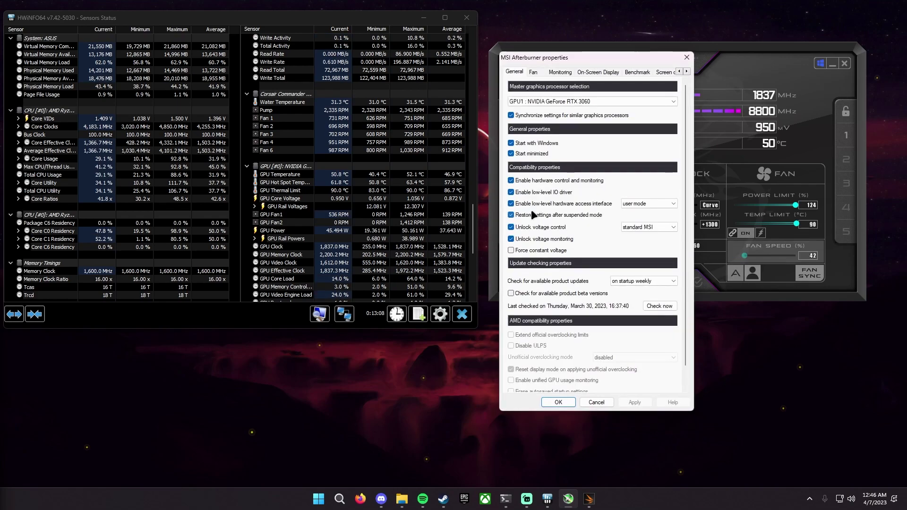
mouse_move(532, 212)
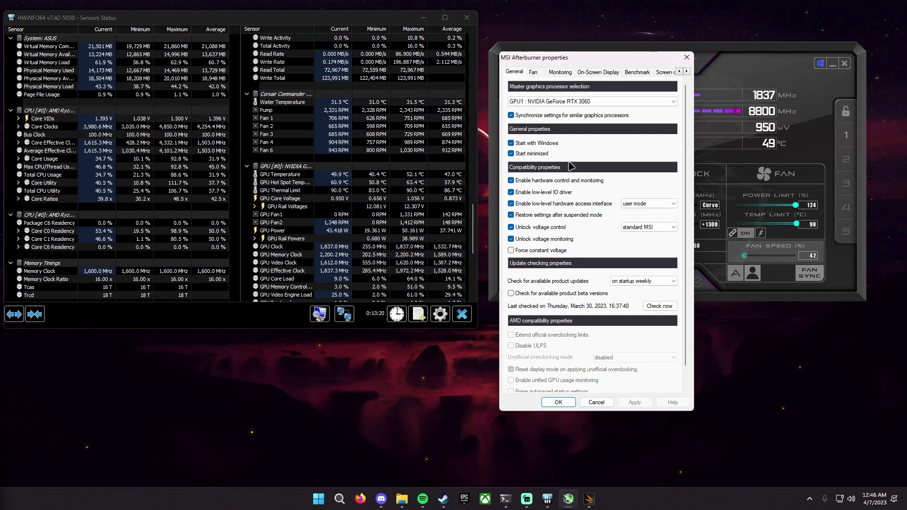
click(809, 499)
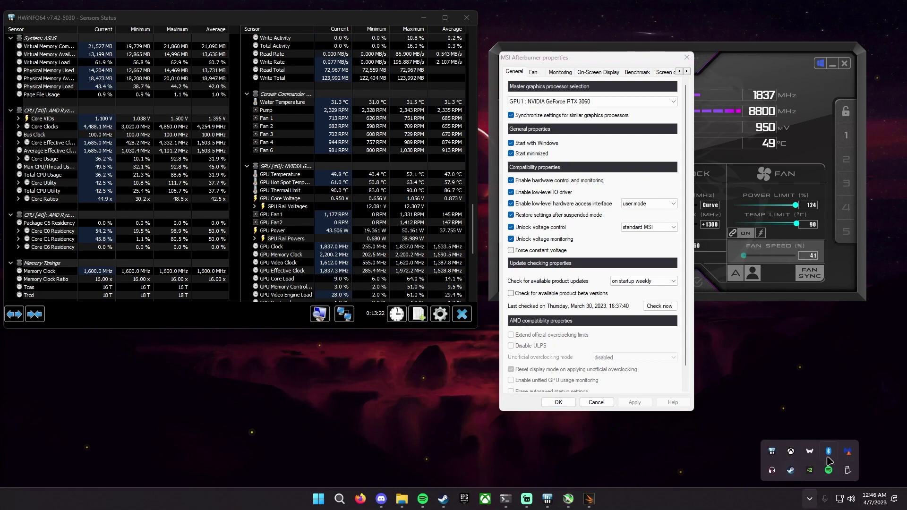
click(554, 370)
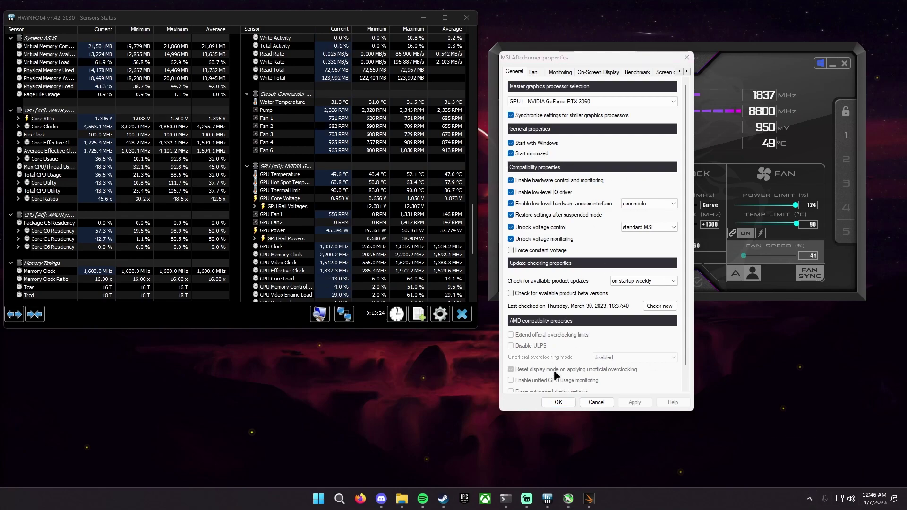
Step: Close the properties and save the current overclock and fan settings to profile slot 1
click(559, 403)
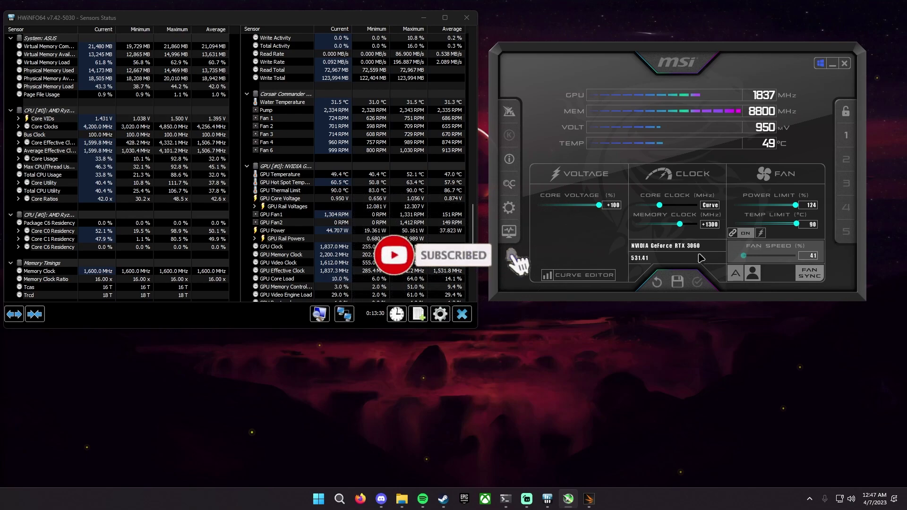
click(677, 283)
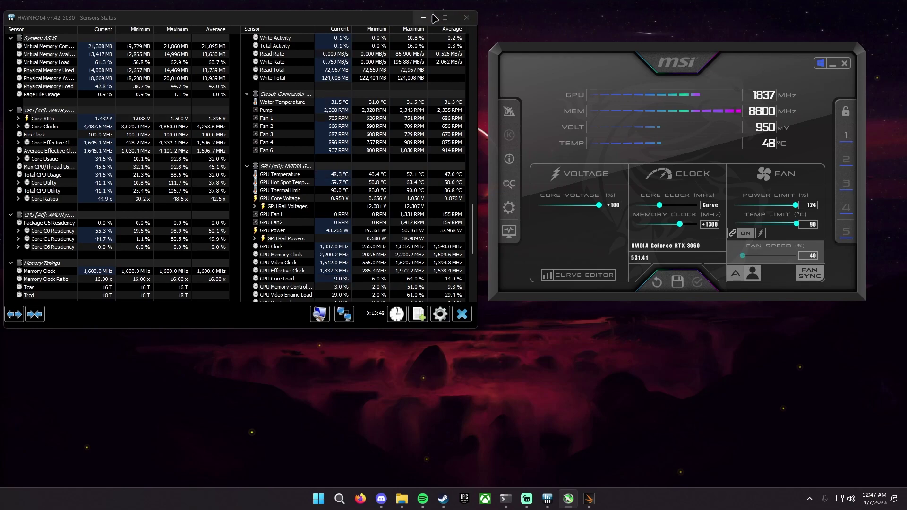
Step: Minimize the HWiNFO sensors and MSI Afterburner windows to leave only the desktop
click(424, 18)
click(832, 64)
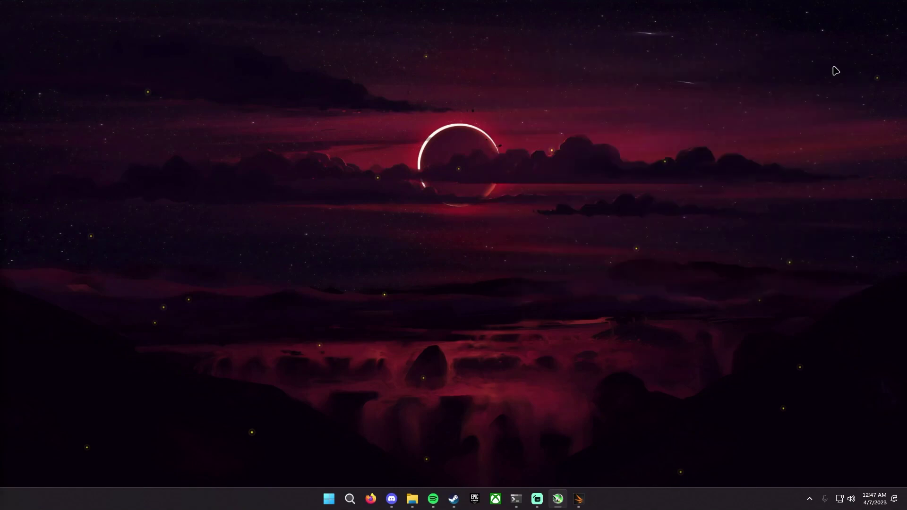